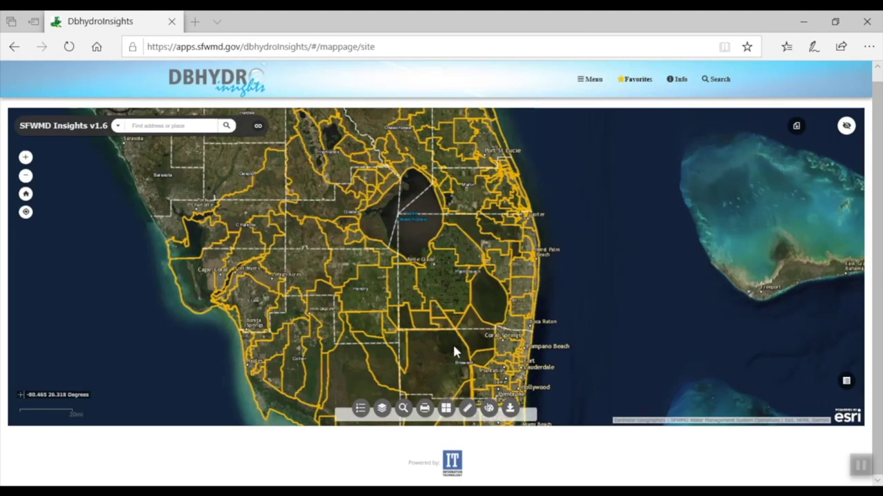
# Step: Box-select the monitoring sites over Lake Okeechobee, then show the info for site LZ40
pyautogui.click(404, 410)
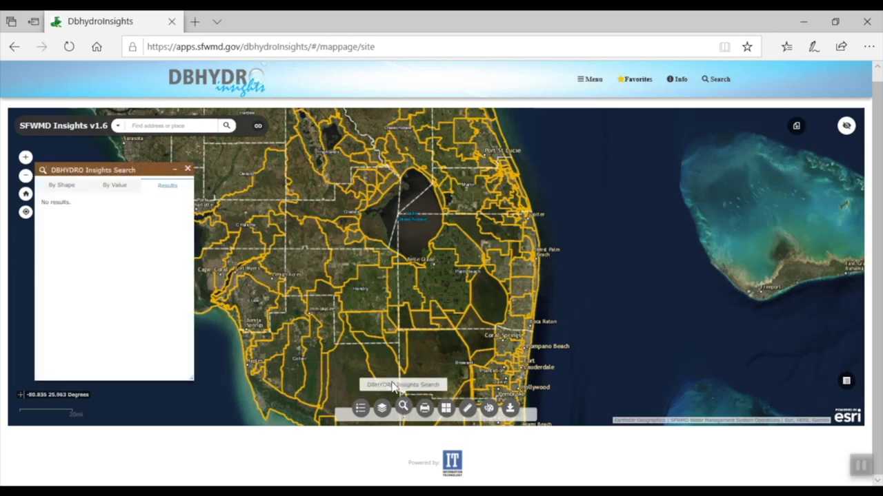
pyautogui.click(61, 192)
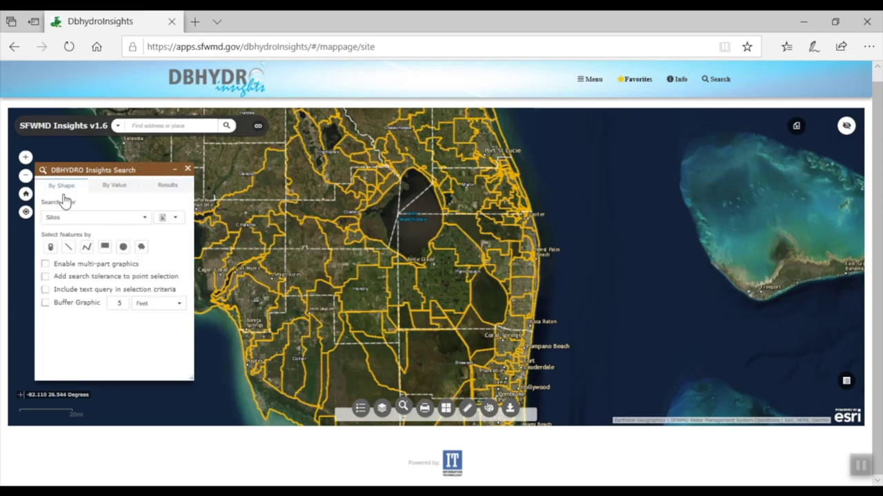
pyautogui.click(105, 247)
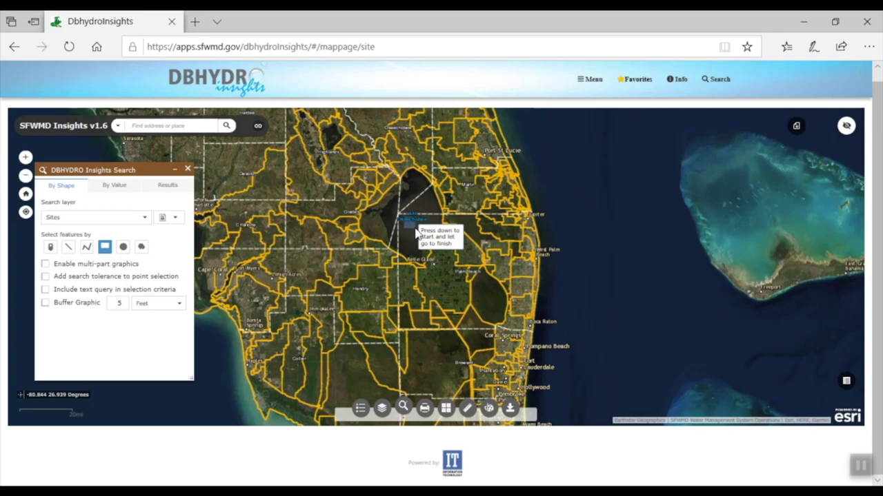
pyautogui.moveTo(405, 217); pyautogui.dragTo(418, 235)
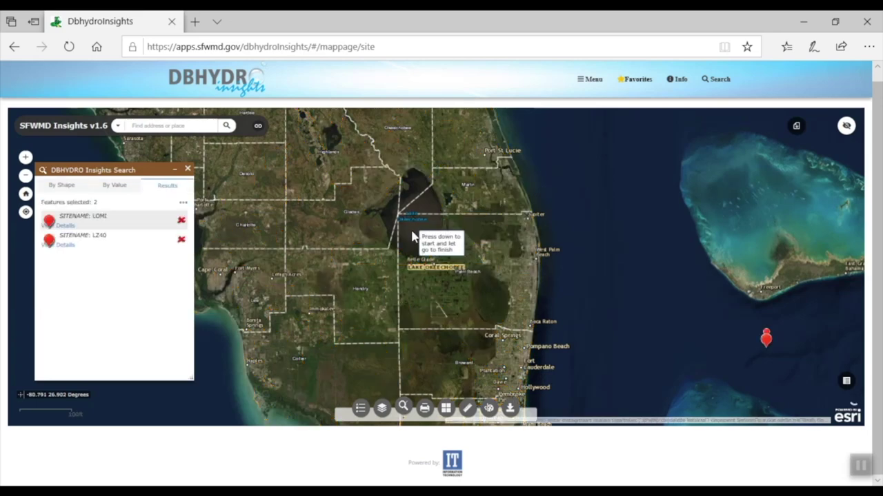
pyautogui.click(116, 193)
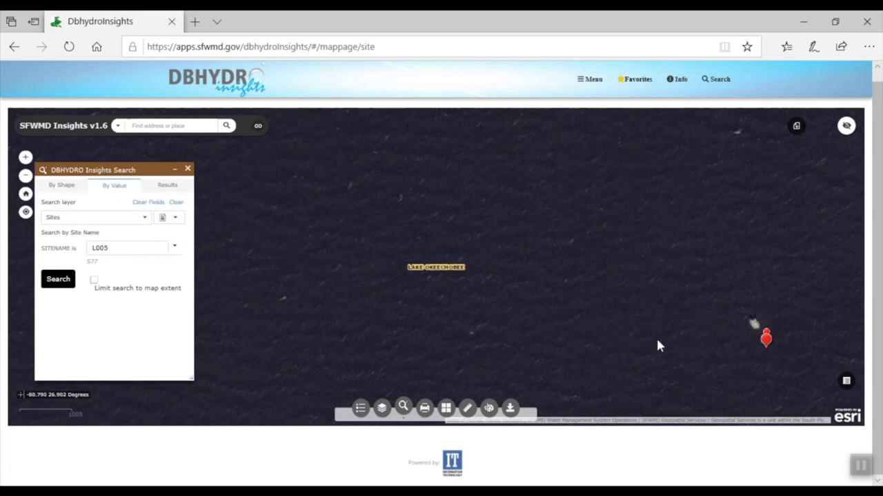
pyautogui.click(766, 338)
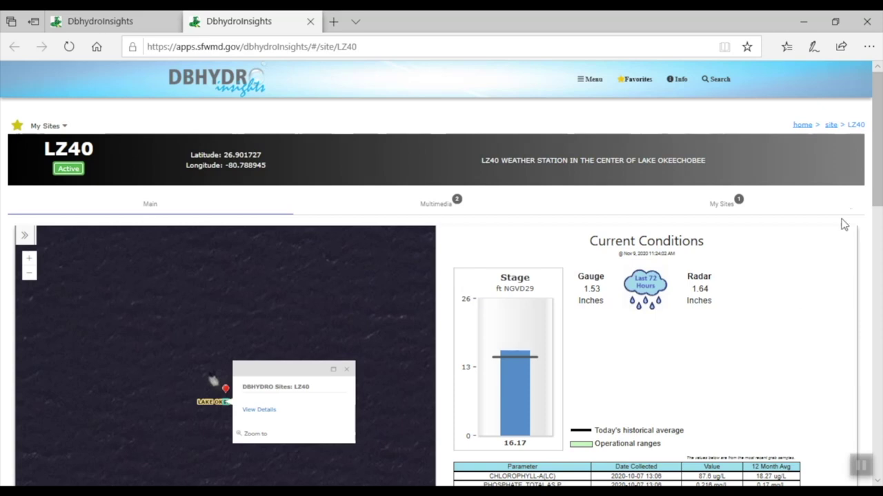
# Step: Scroll the LZ40 page down to its rainfall, phycocyanin, chlorophyll, nitrogen and phosphate graphs
pyautogui.moveTo(870, 200); pyautogui.dragTo(850, 232)
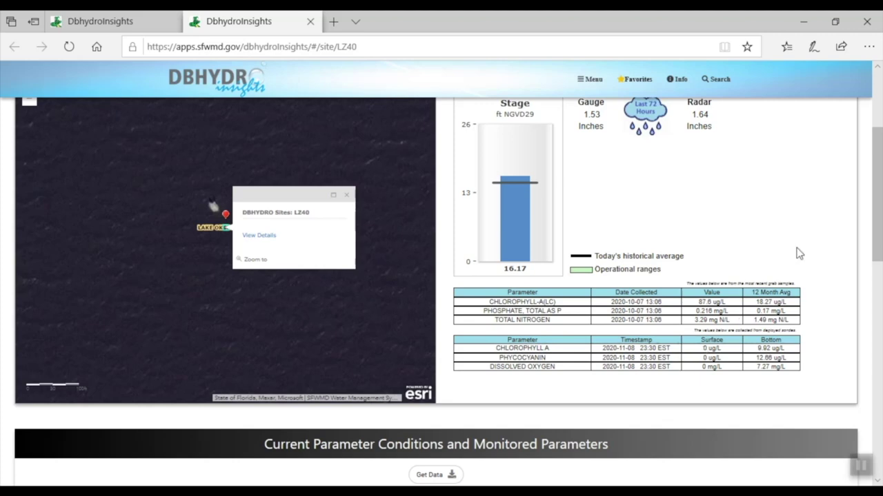
pyautogui.moveTo(876, 222); pyautogui.dragTo(873, 361)
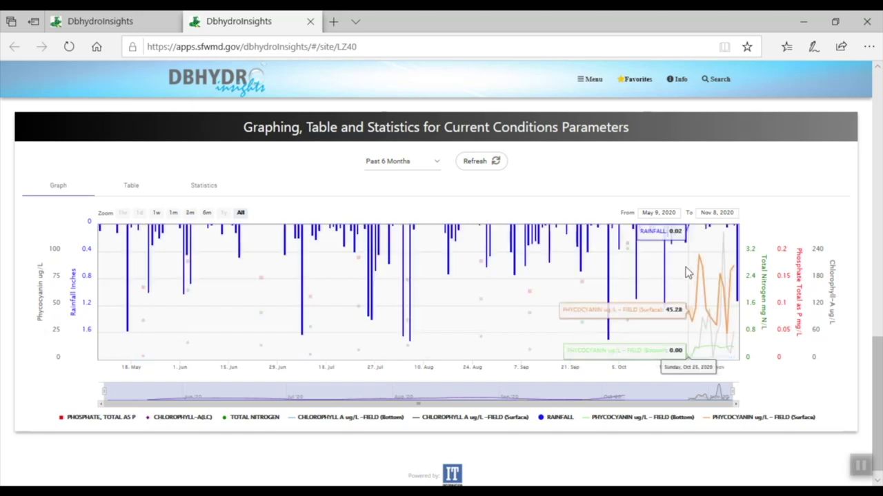
# Step: Hide phosphate, nitrogen, rainfall and both phycocyanin series, leaving chlorophyll, then close the LZ40 tab
pyautogui.moveTo(692, 350)
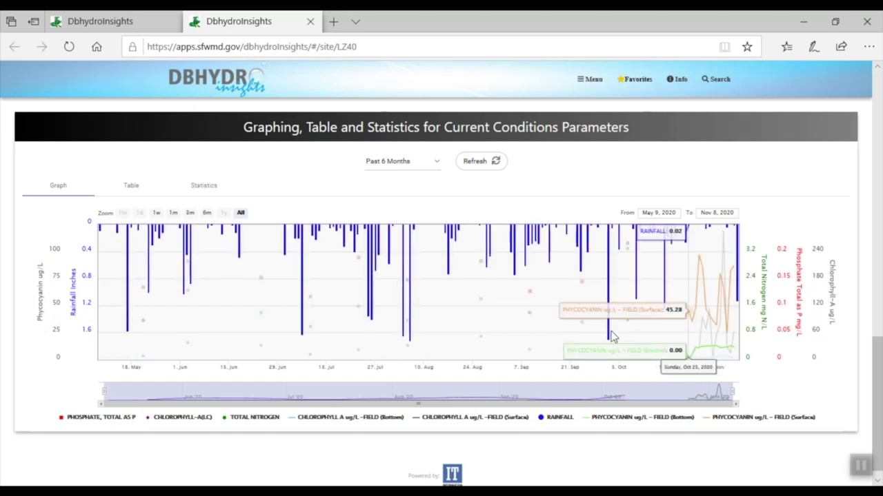
pyautogui.moveTo(407, 302)
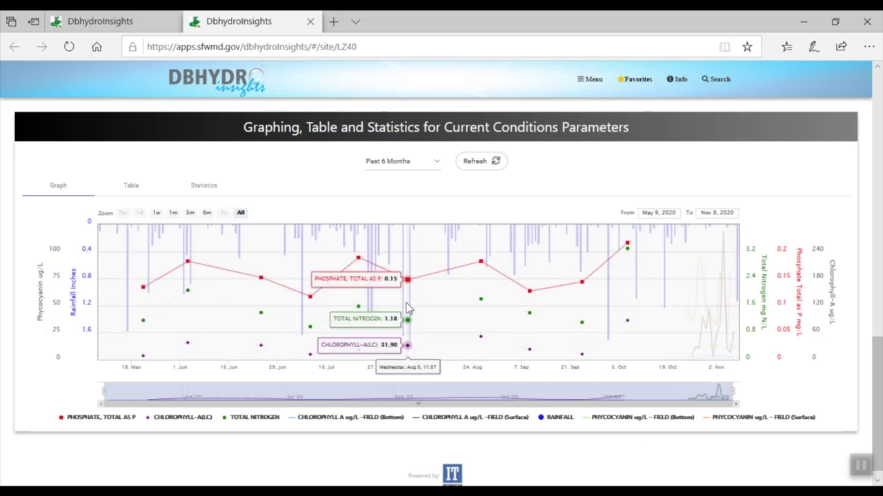
pyautogui.click(120, 423)
pyautogui.click(256, 422)
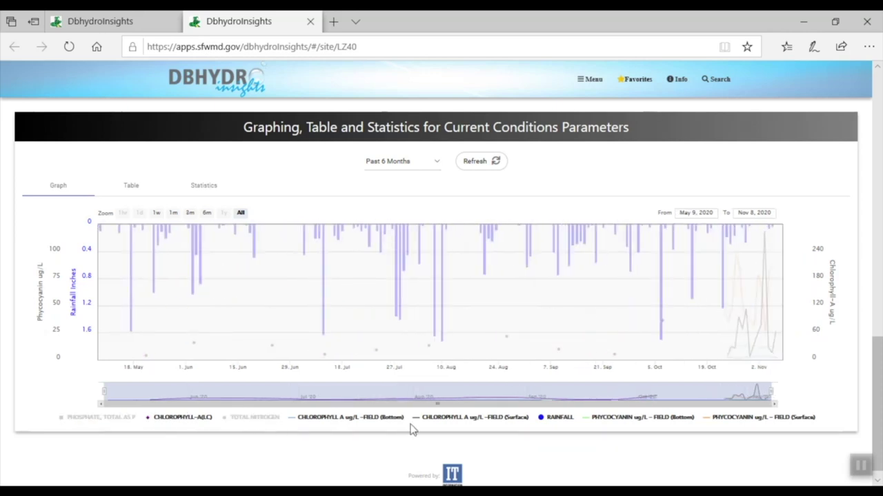
pyautogui.click(564, 419)
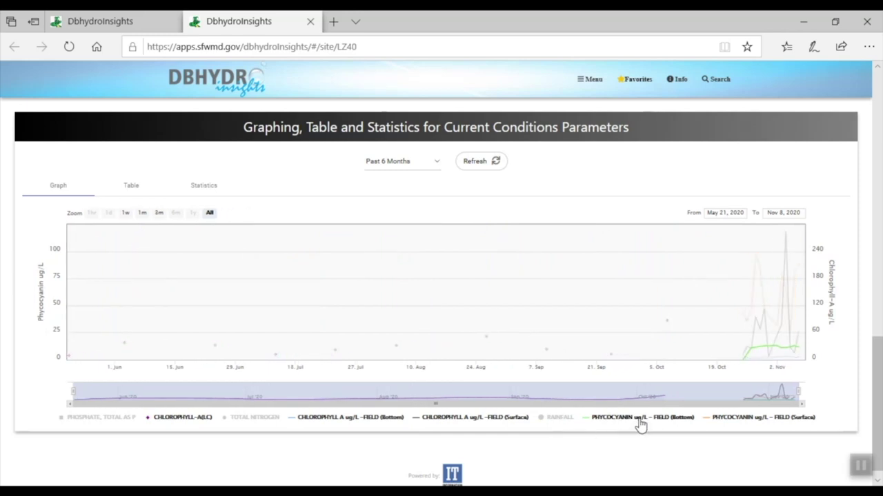
pyautogui.click(640, 425)
pyautogui.click(727, 424)
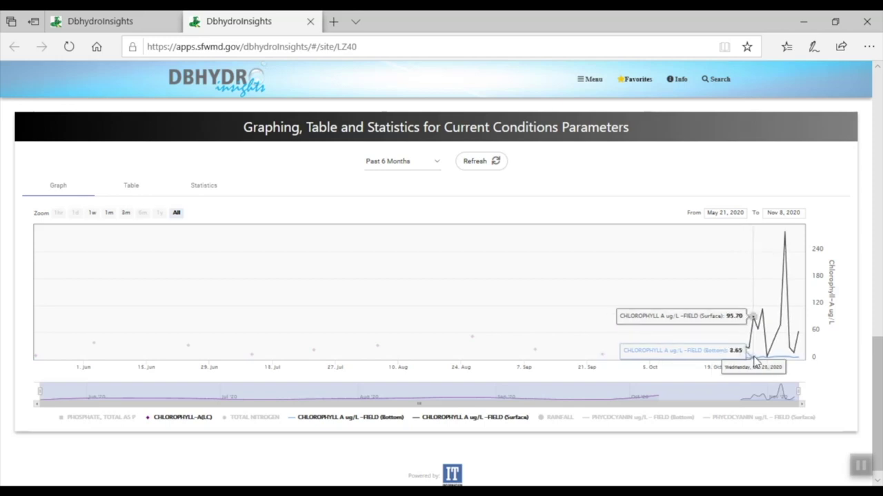
pyautogui.hotkey('ctrl', 'w')
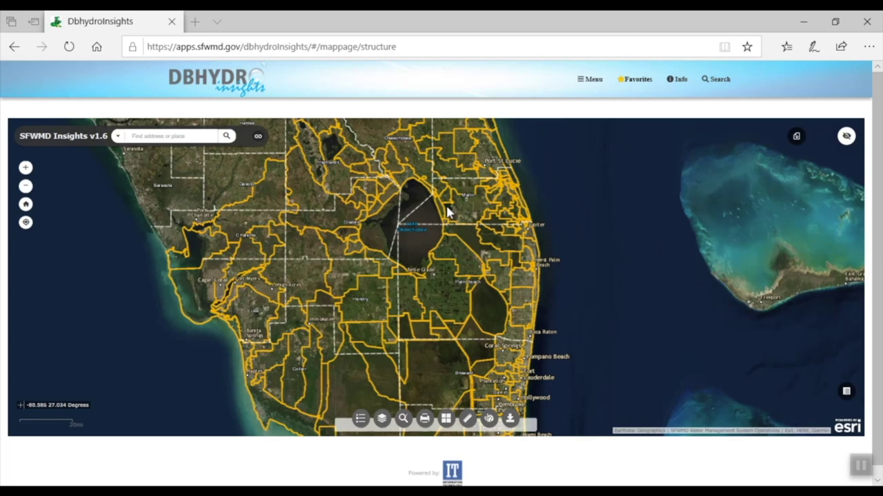
# Step: Box-select the structures at Lake Okeechobee's northeast edge using a rectangle shape search
pyautogui.click(405, 422)
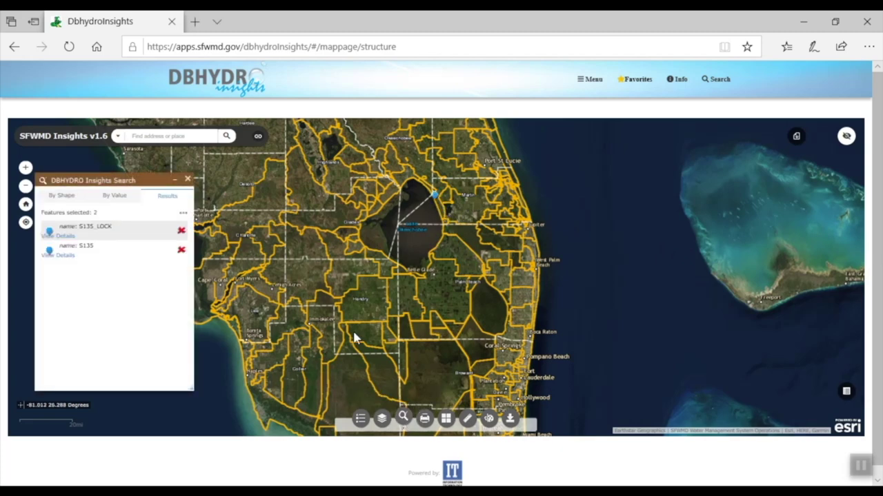
pyautogui.click(58, 200)
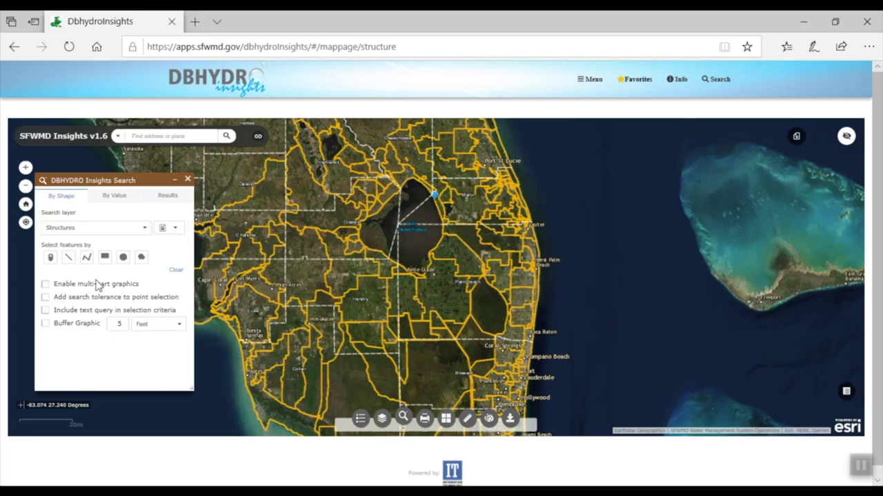
pyautogui.click(105, 259)
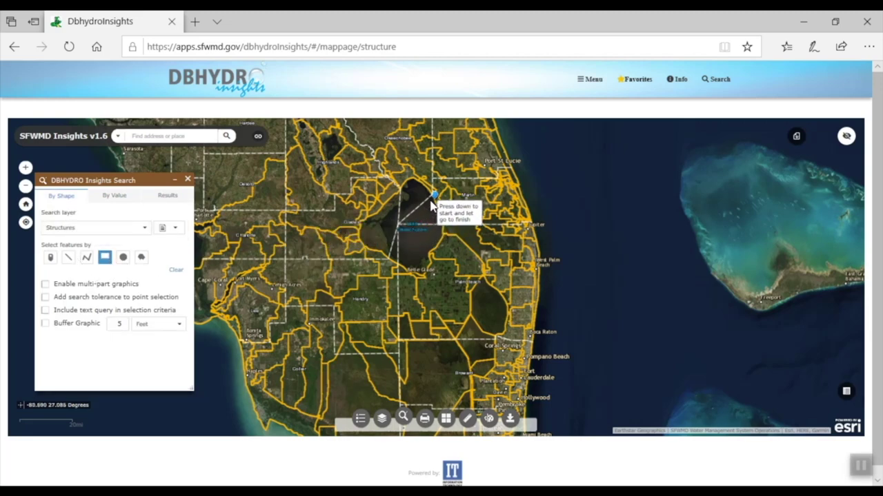
pyautogui.moveTo(429, 196); pyautogui.dragTo(443, 221)
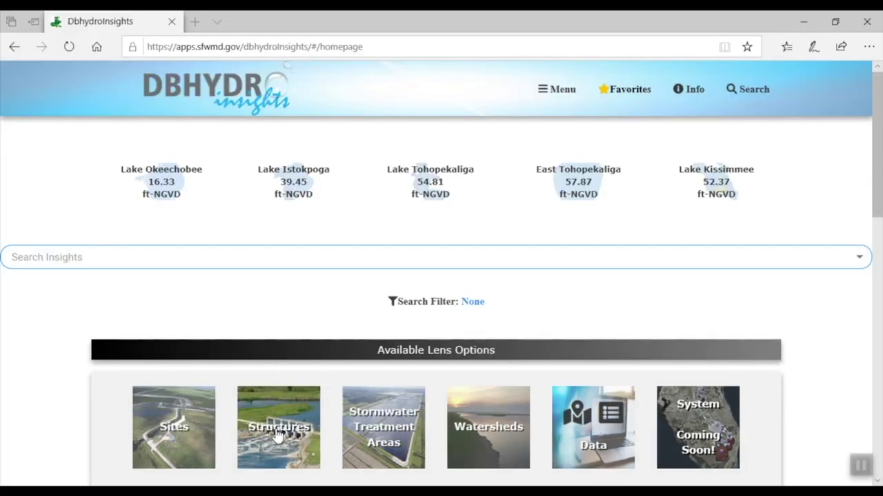
# Step: Search the Structures lens for structure name G370 and pan the map to show nearby structures
pyautogui.click(278, 396)
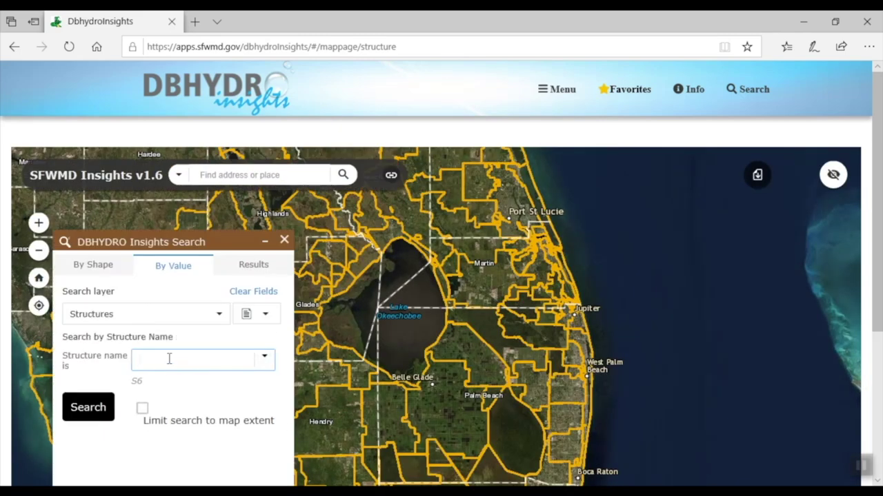
pyautogui.write('370')
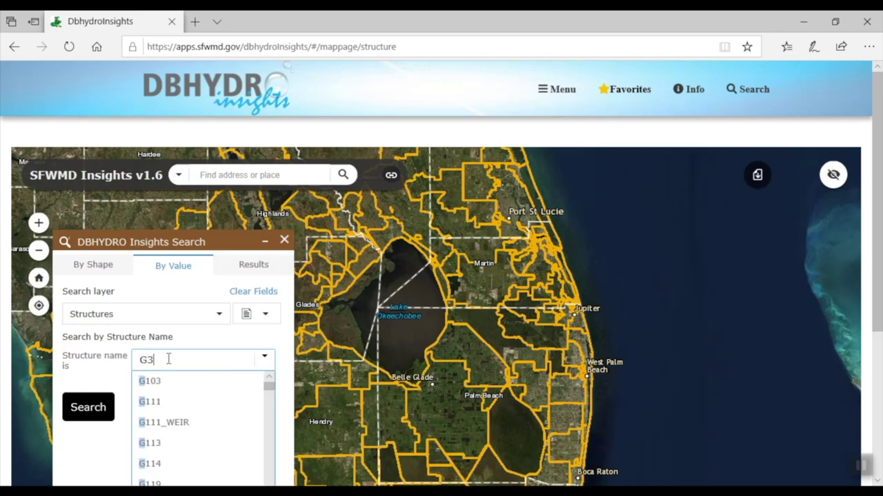
pyautogui.click(142, 386)
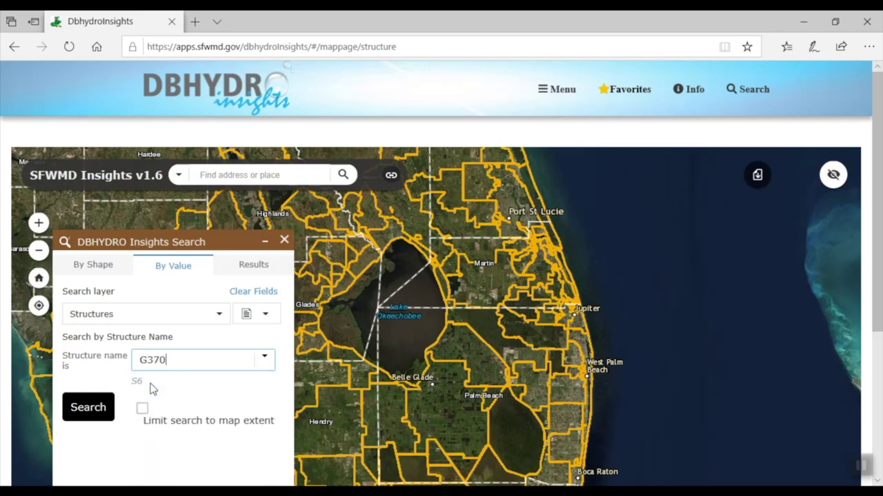
pyautogui.click(93, 413)
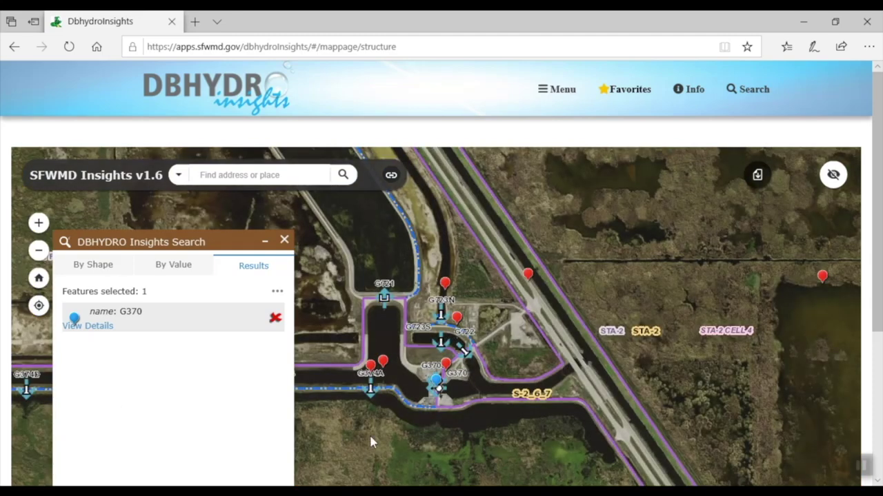
pyautogui.moveTo(373, 431); pyautogui.dragTo(714, 410)
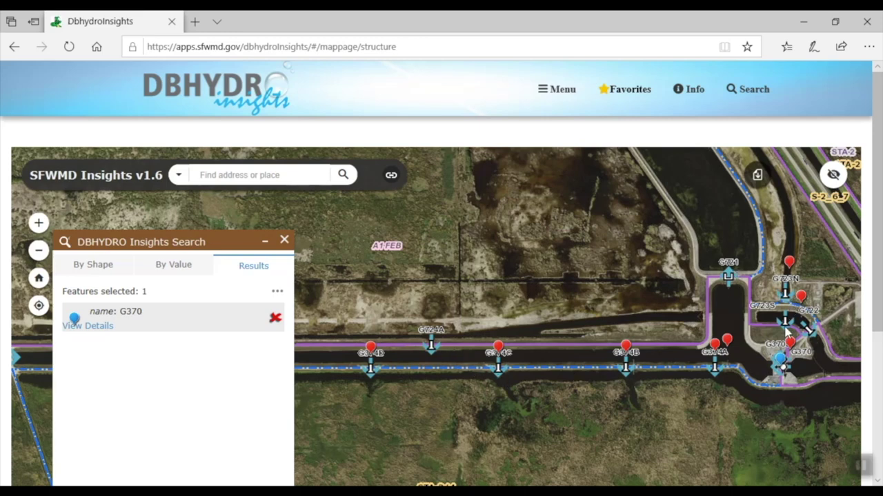
pyautogui.click(85, 330)
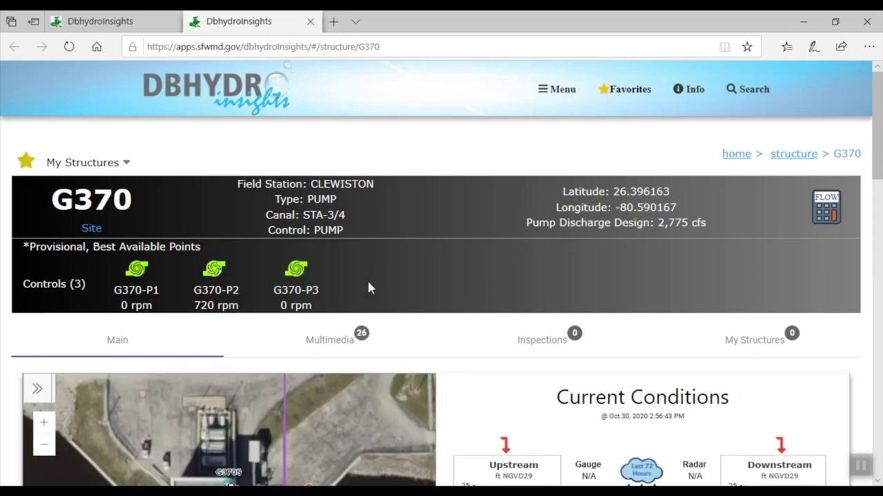
pyautogui.moveTo(137, 292)
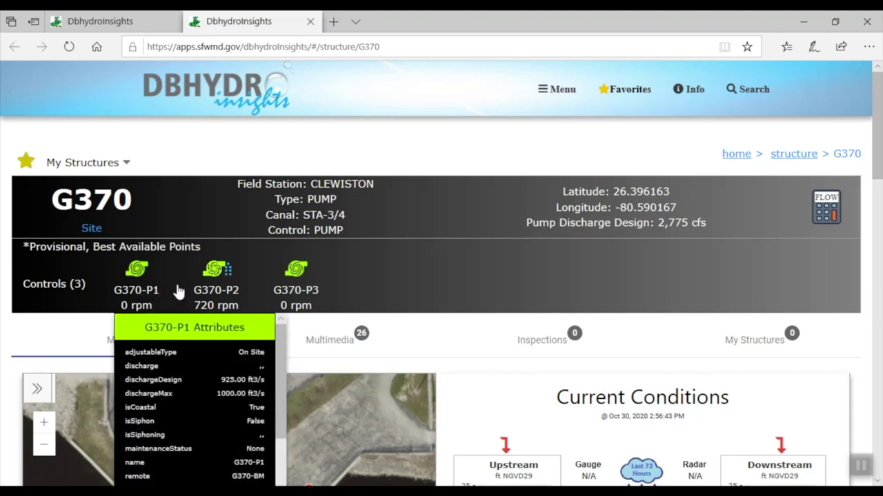
pyautogui.moveTo(207, 290)
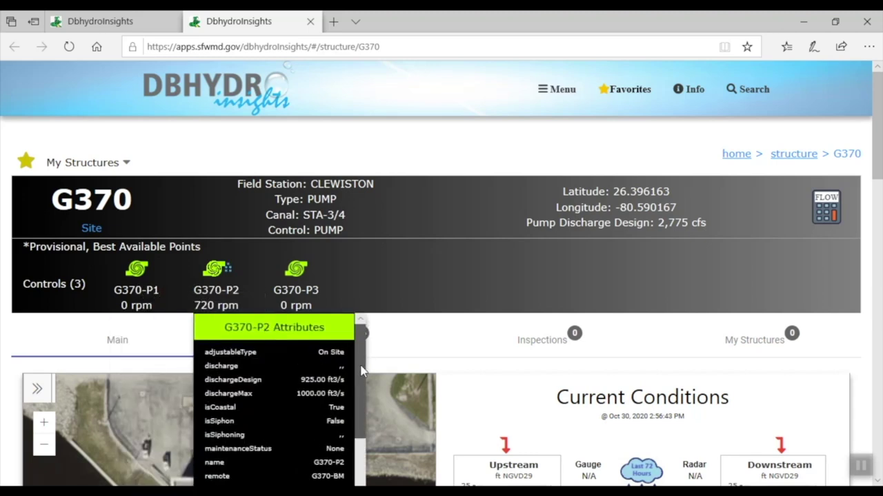
pyautogui.scroll(-3, 360, 371)
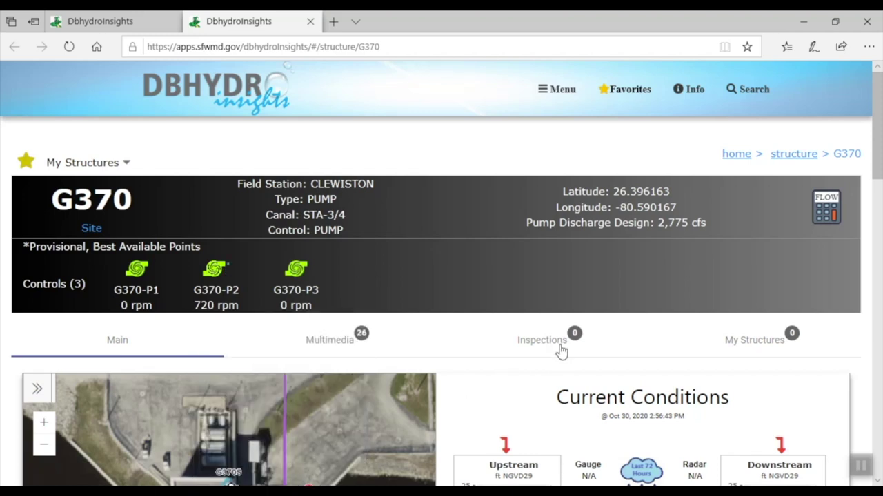
# Step: Scroll the G370 page to Current Conditions showing pump flow 929.02 cfs and headwater/tailwater stages
pyautogui.scroll(-3, 872, 208)
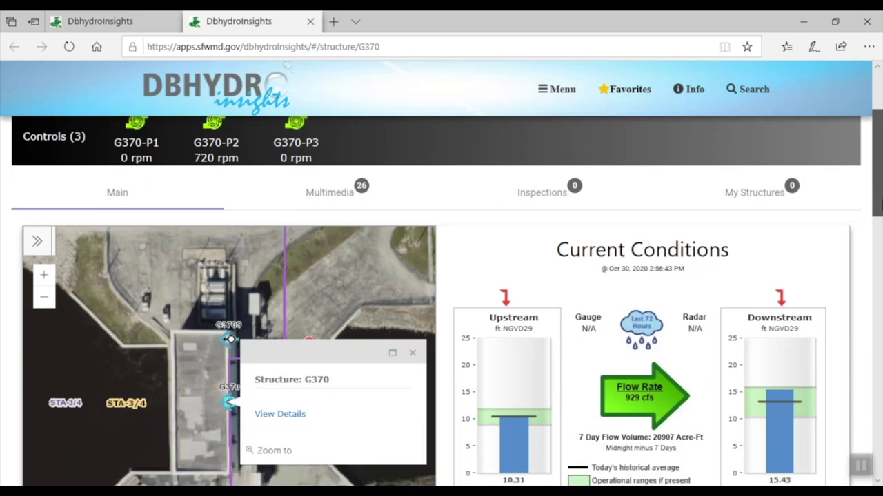
pyautogui.scroll(-1, 877, 215)
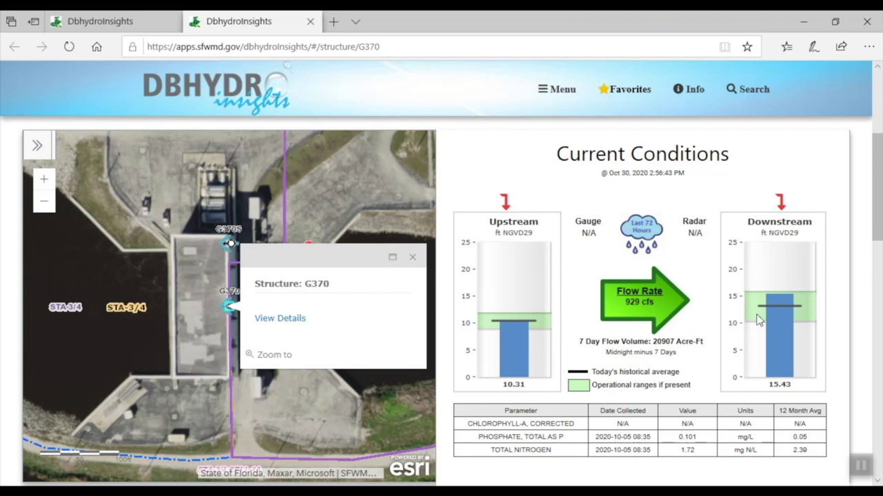
pyautogui.moveTo(768, 312)
pyautogui.moveTo(879, 256); pyautogui.dragTo(880, 313)
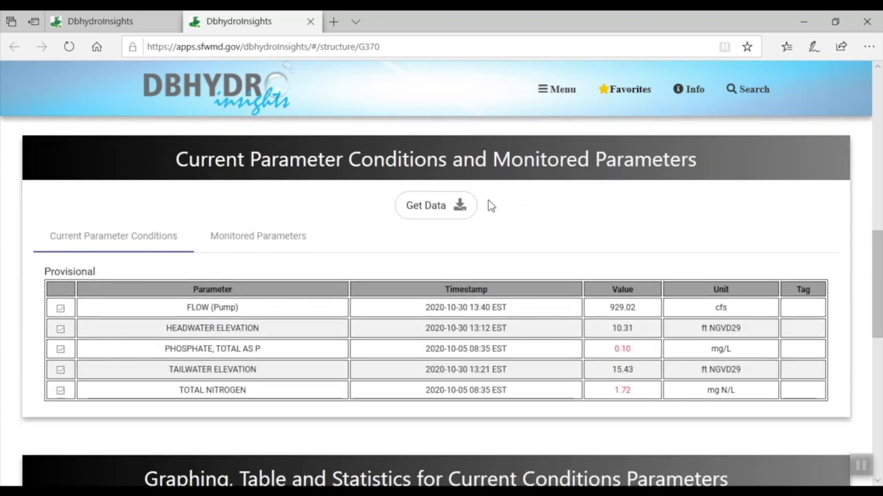
pyautogui.click(270, 241)
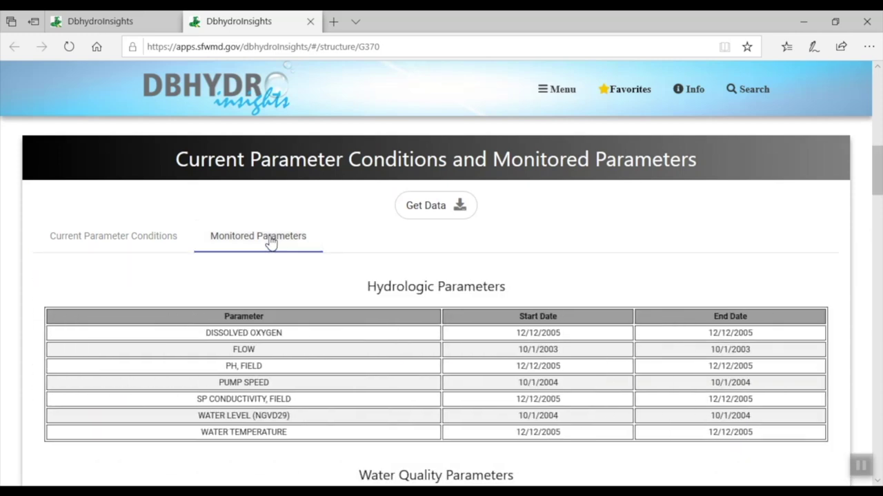
pyautogui.click(169, 245)
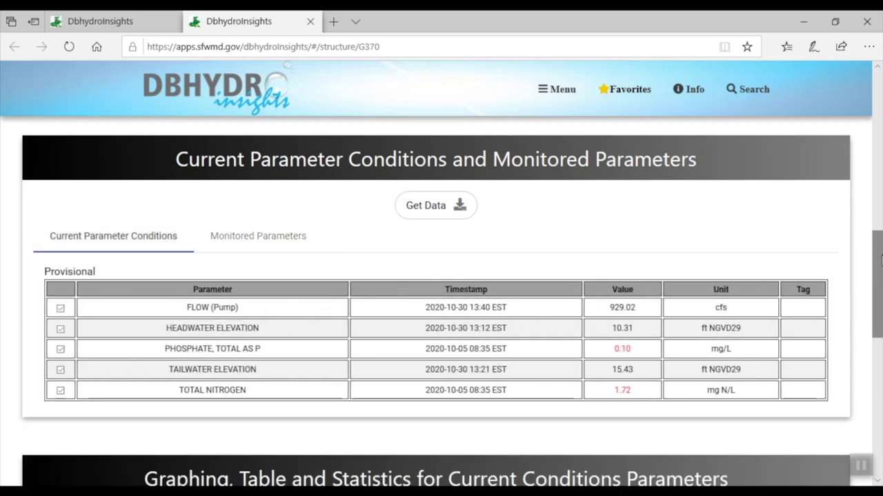
pyautogui.moveTo(881, 259); pyautogui.dragTo(881, 374)
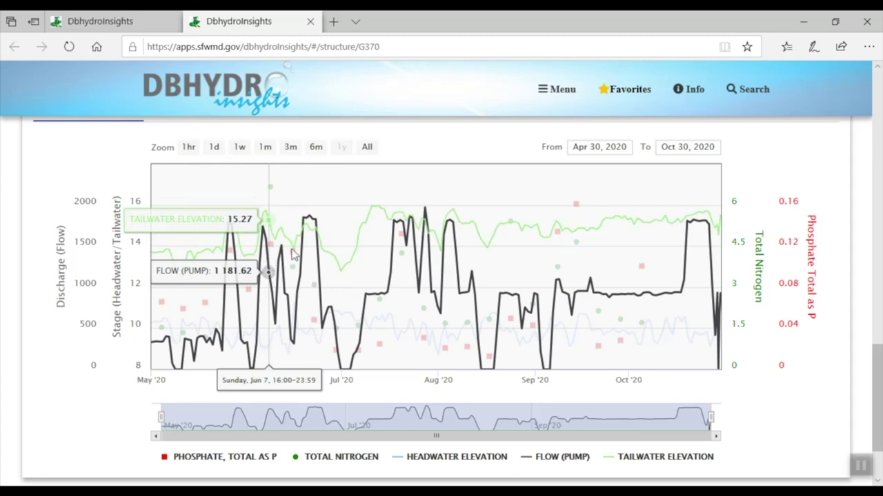
# Step: Toggle the Phosphate series off and on, then narrow the chart to Jun 30–Aug 30, 2020
pyautogui.click(234, 461)
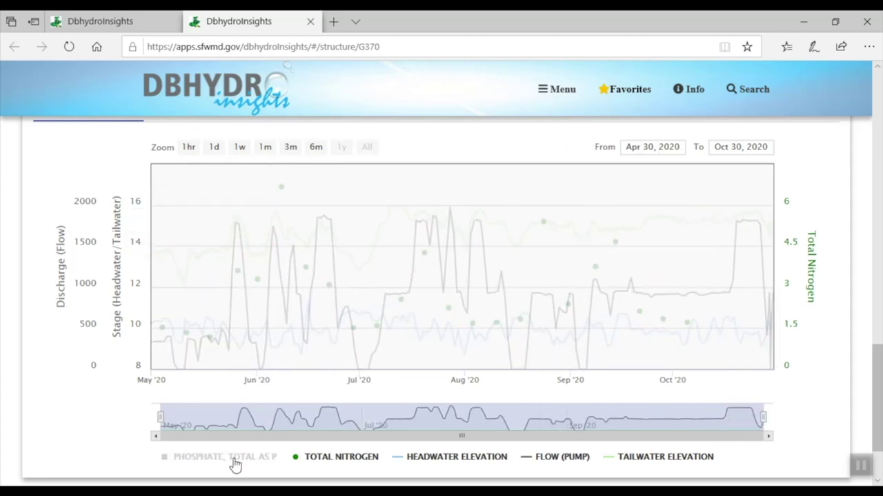
pyautogui.click(235, 460)
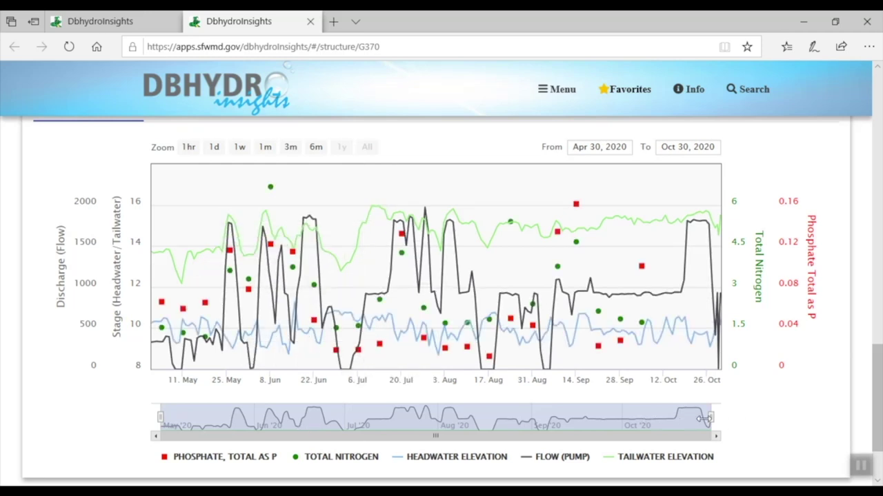
pyautogui.moveTo(710, 418); pyautogui.dragTo(473, 426)
pyautogui.moveTo(465, 276)
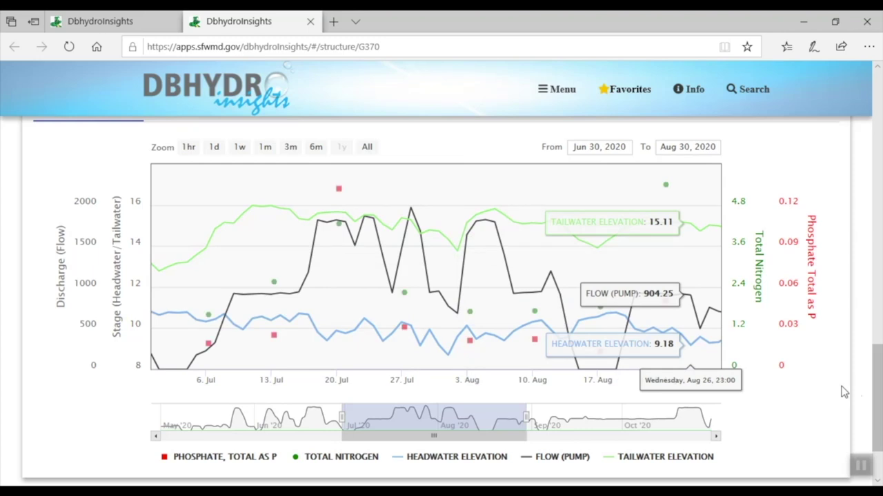
pyautogui.moveTo(874, 393); pyautogui.dragTo(875, 290)
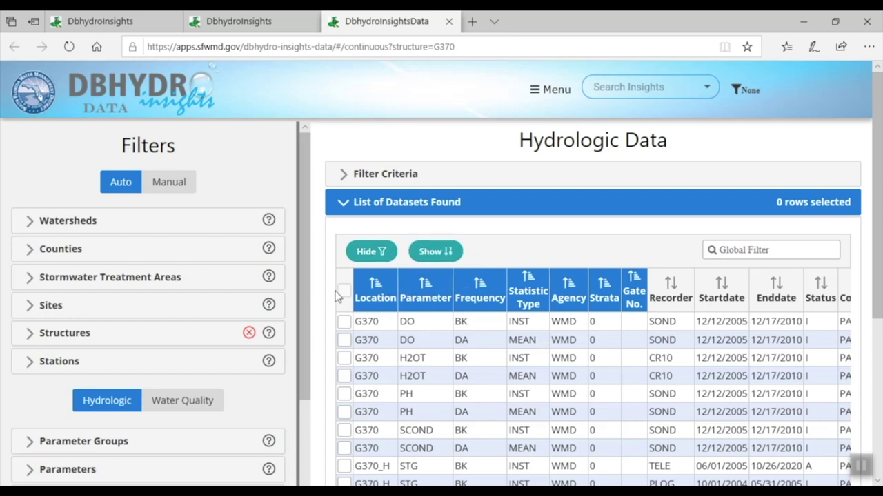
# Step: Filter the G370 datasets to the WATER LEVEL (NGVD29) parameter
pyautogui.moveTo(306, 289); pyautogui.dragTo(314, 339)
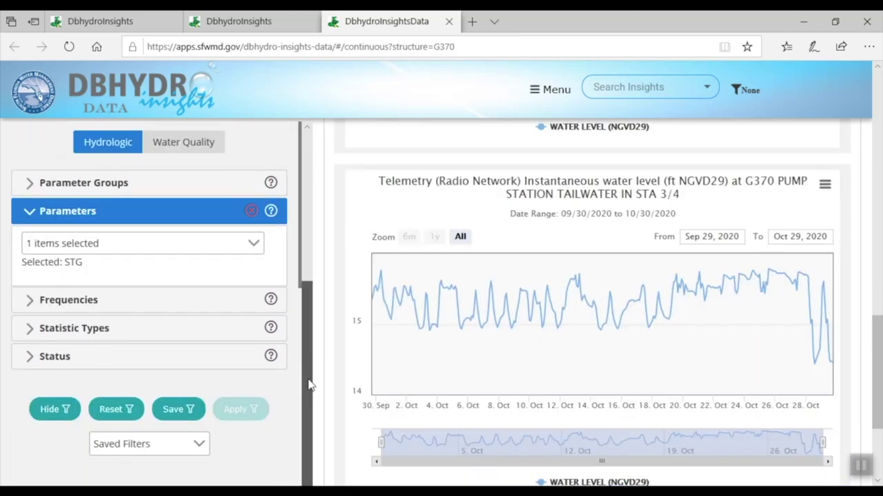
pyautogui.moveTo(309, 384); pyautogui.dragTo(303, 410)
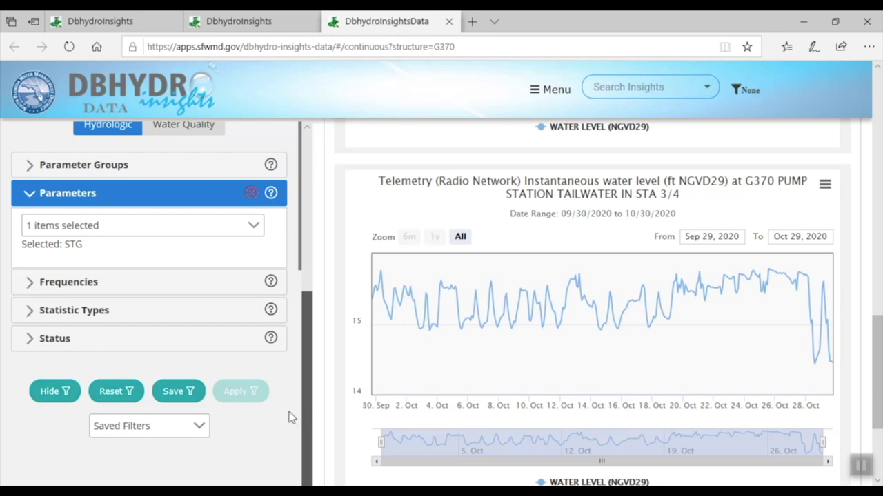
pyautogui.click(190, 399)
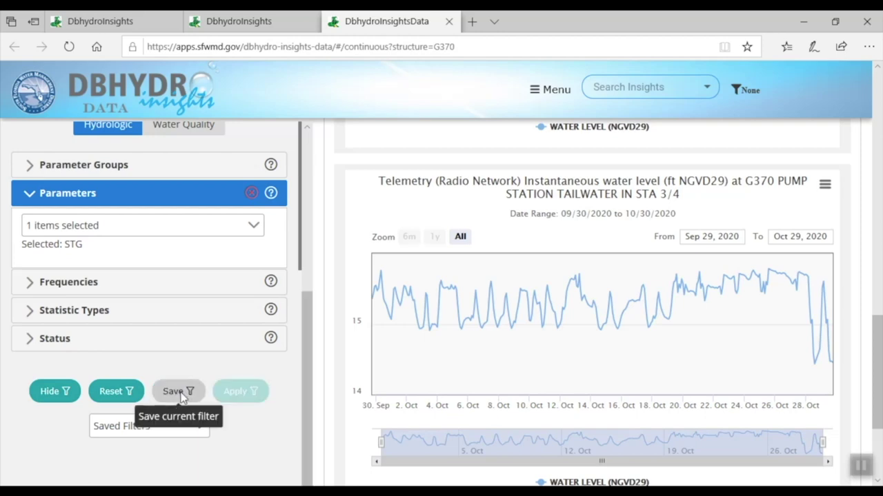
pyautogui.click(181, 394)
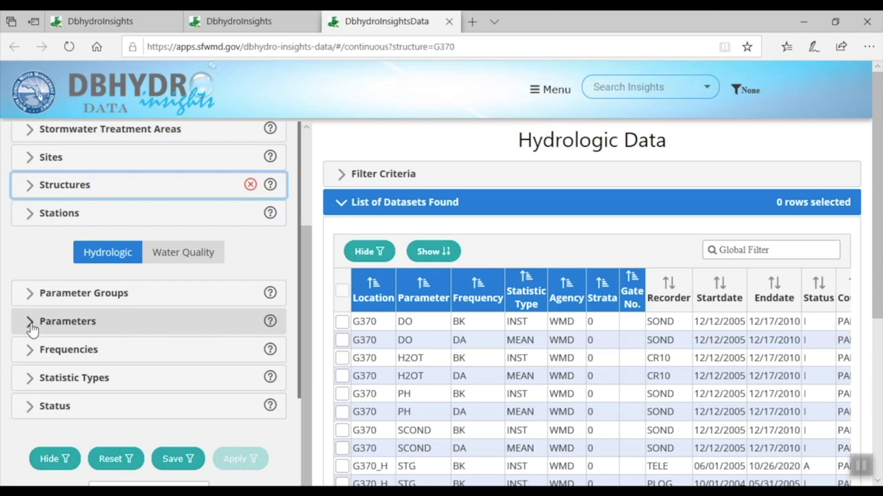
pyautogui.click(32, 324)
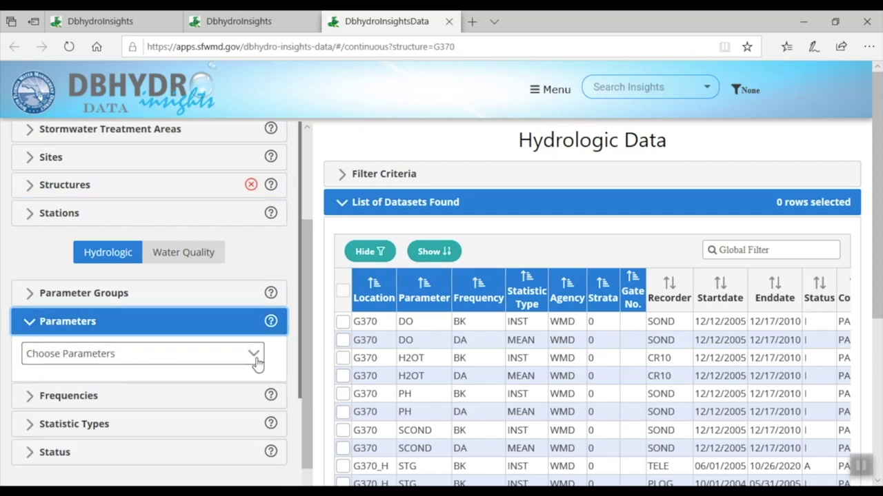
pyautogui.click(254, 360)
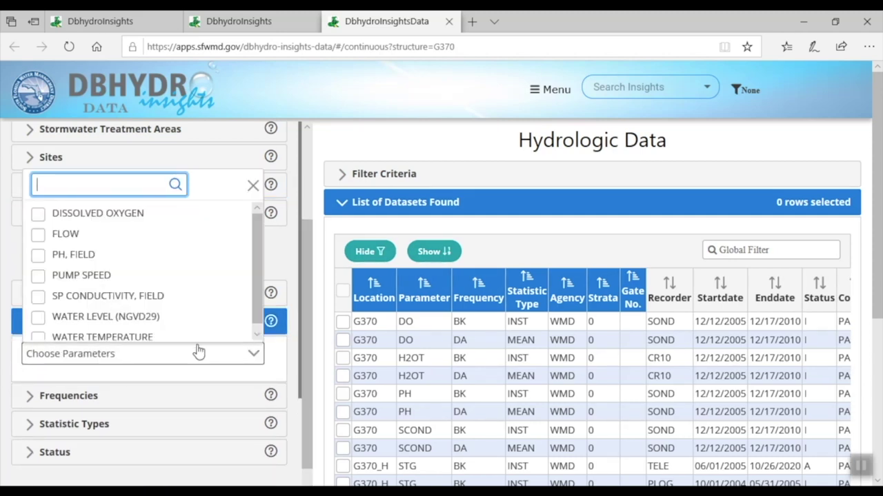
pyautogui.click(37, 318)
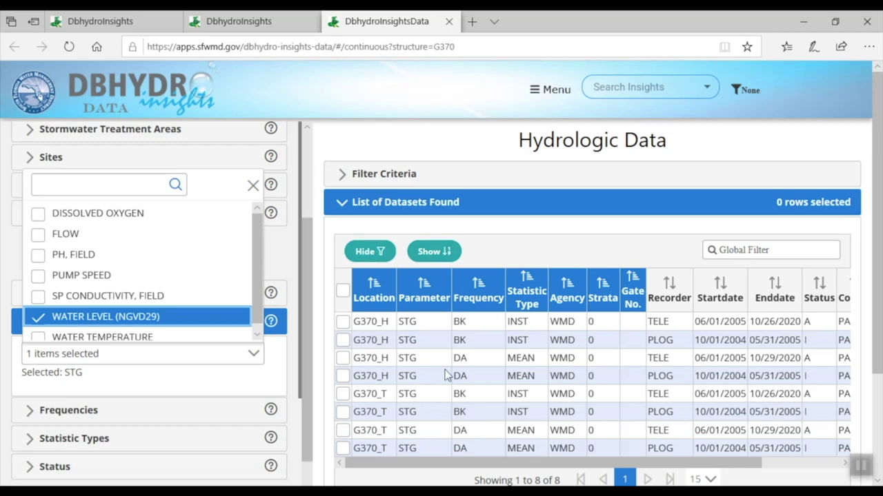
# Step: Sort the STG datasets by frequency and statistic type, then open the downloaded dbi523285845.csv
pyautogui.click(480, 295)
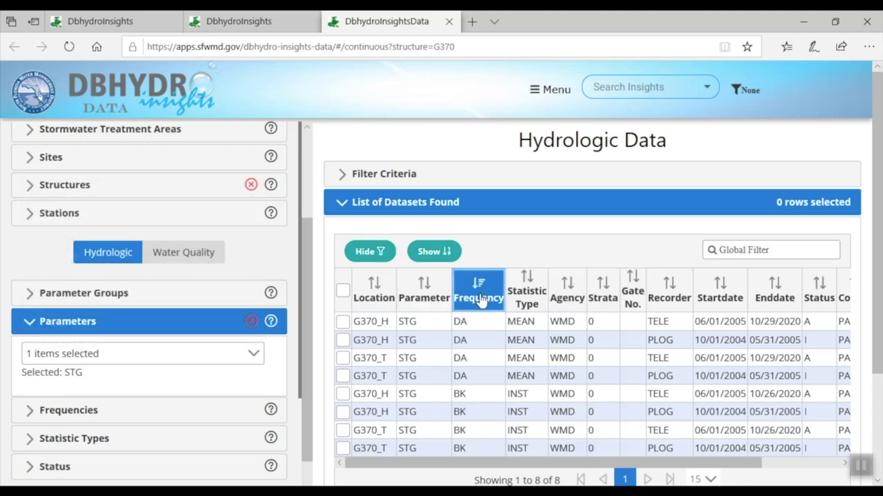
pyautogui.click(531, 295)
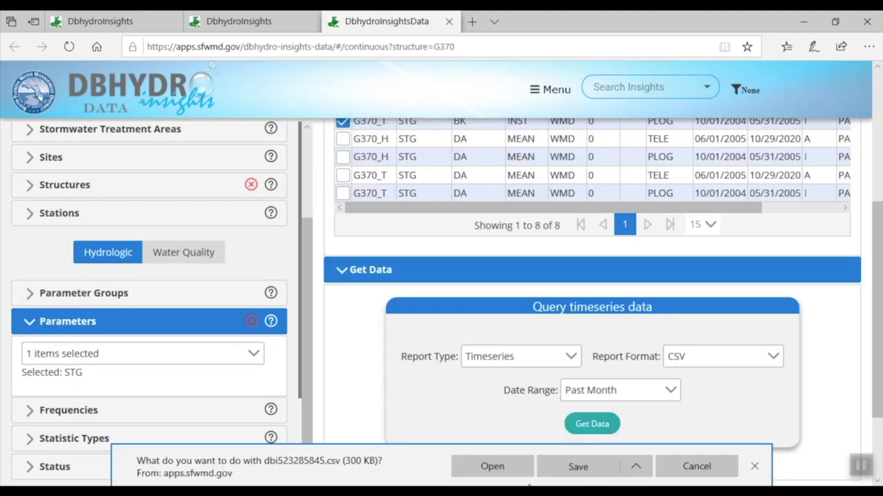
pyautogui.click(506, 474)
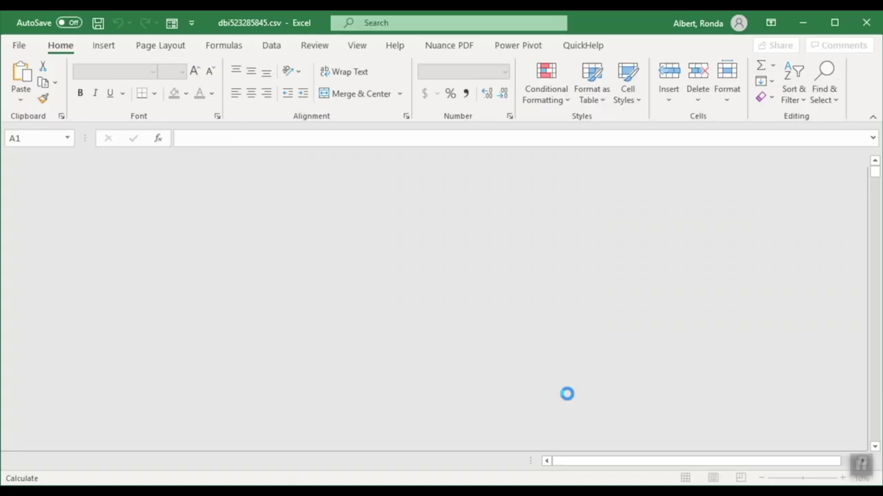
# Step: Autofit column D of dbi523285845.csv so the G370 water-level timestamps display fully
pyautogui.scroll(-6, 562, 357)
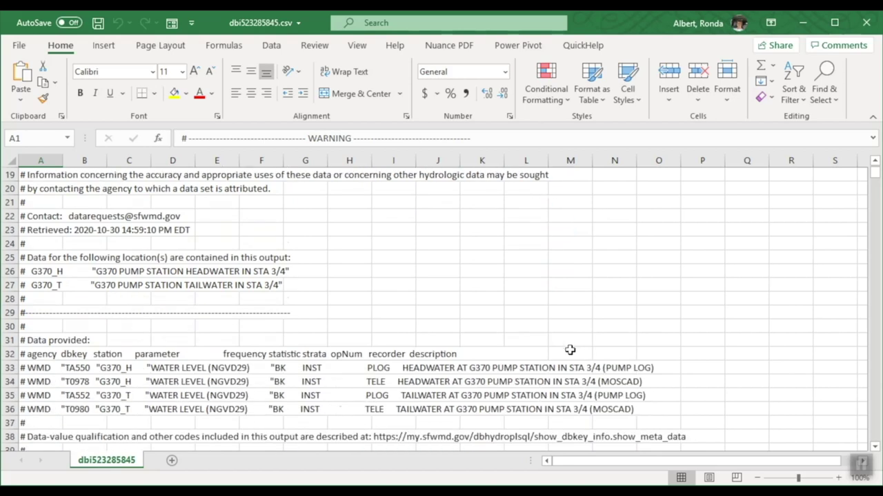
pyautogui.scroll(-5, 569, 350)
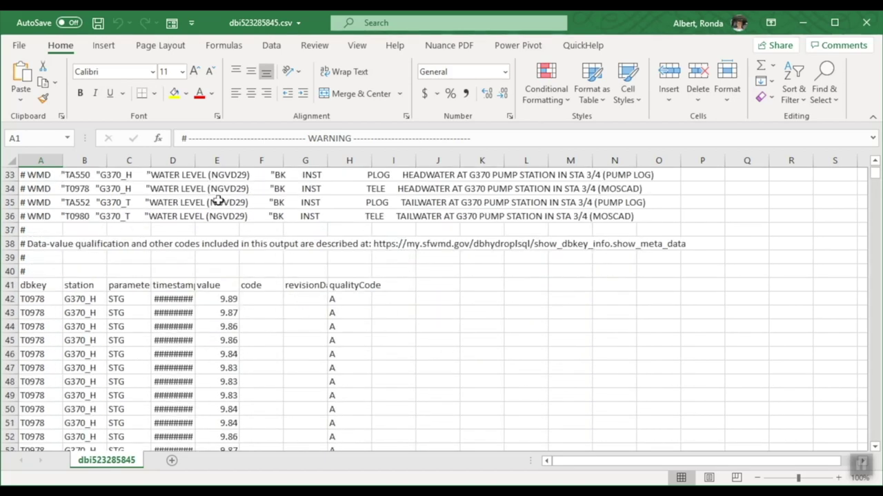
pyautogui.doubleClick(195, 163)
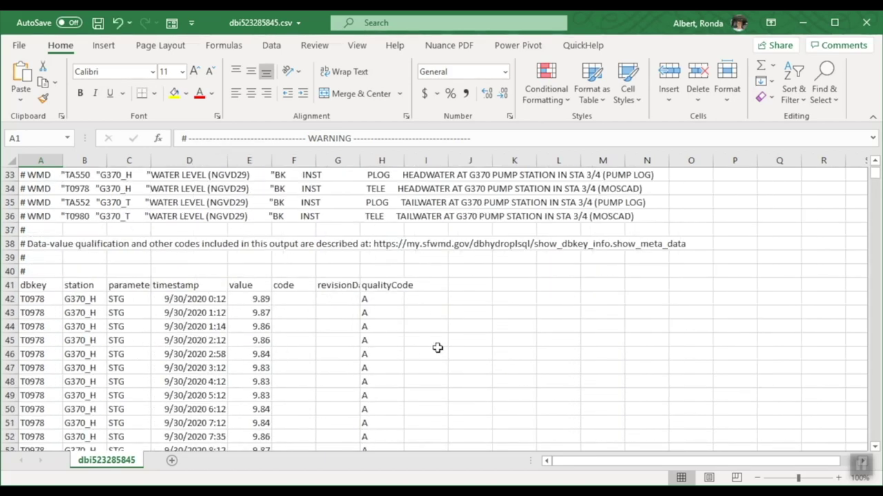
pyautogui.scroll(-4, 571, 364)
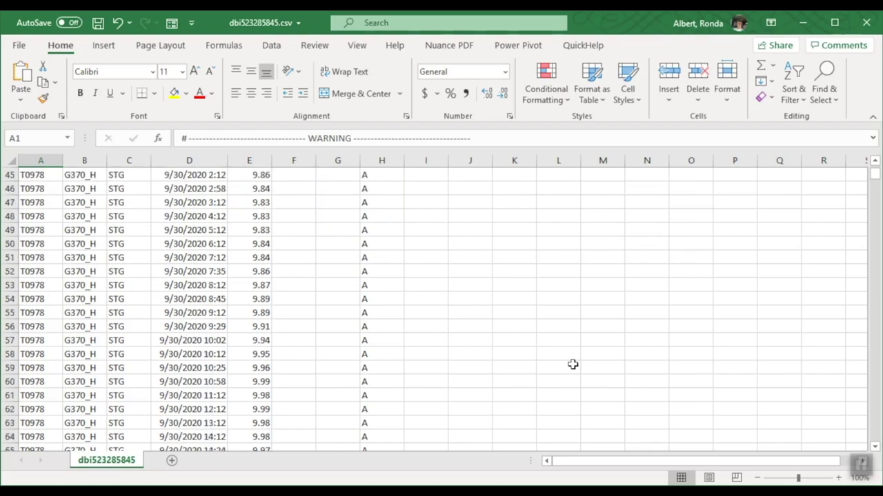